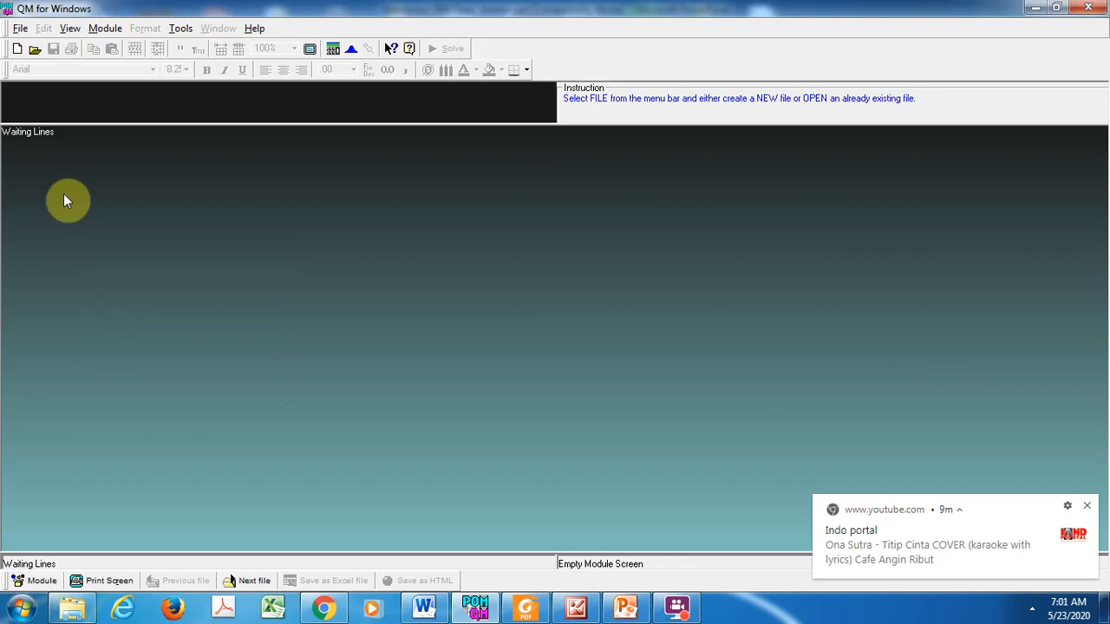
- Create a new M/M/1 with a Finite System Size data set with the default title and no costs
click(19, 28)
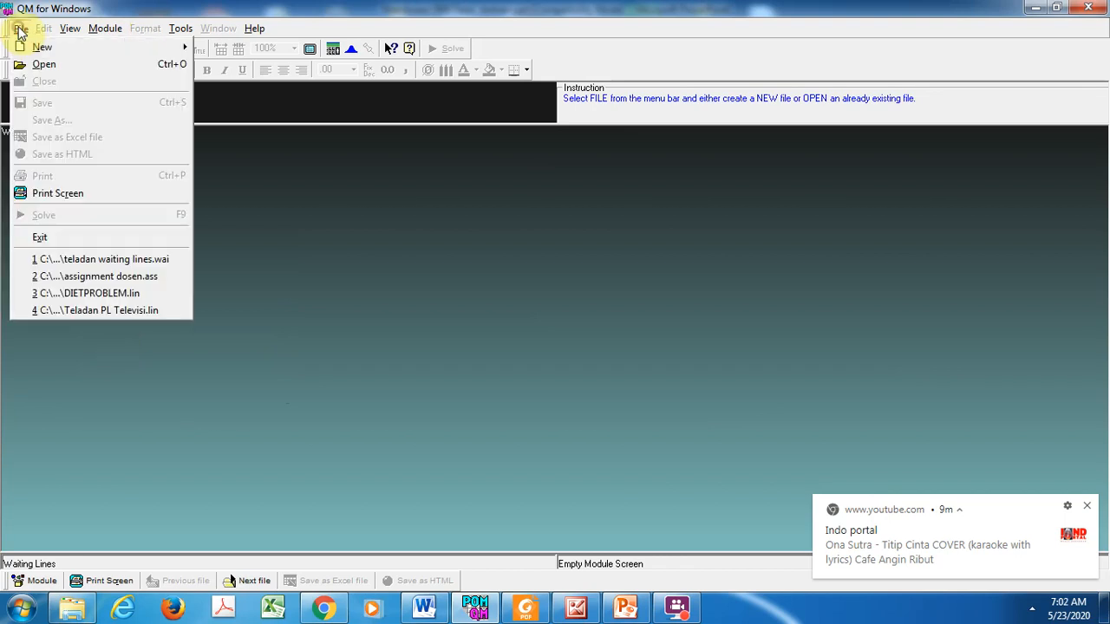
mouse_move(23, 46)
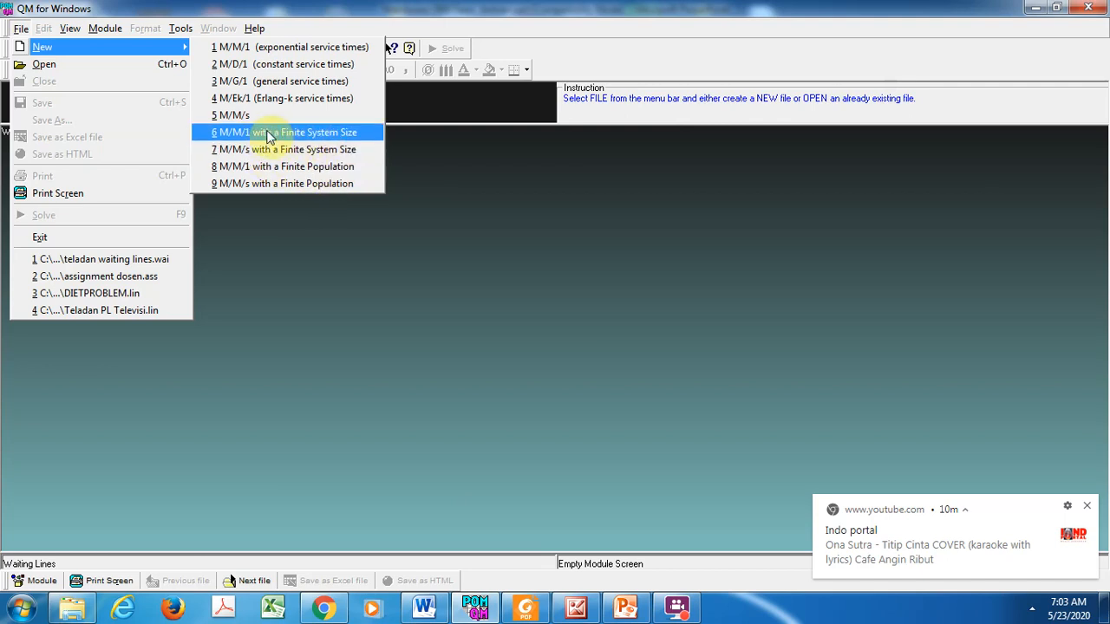
click(319, 133)
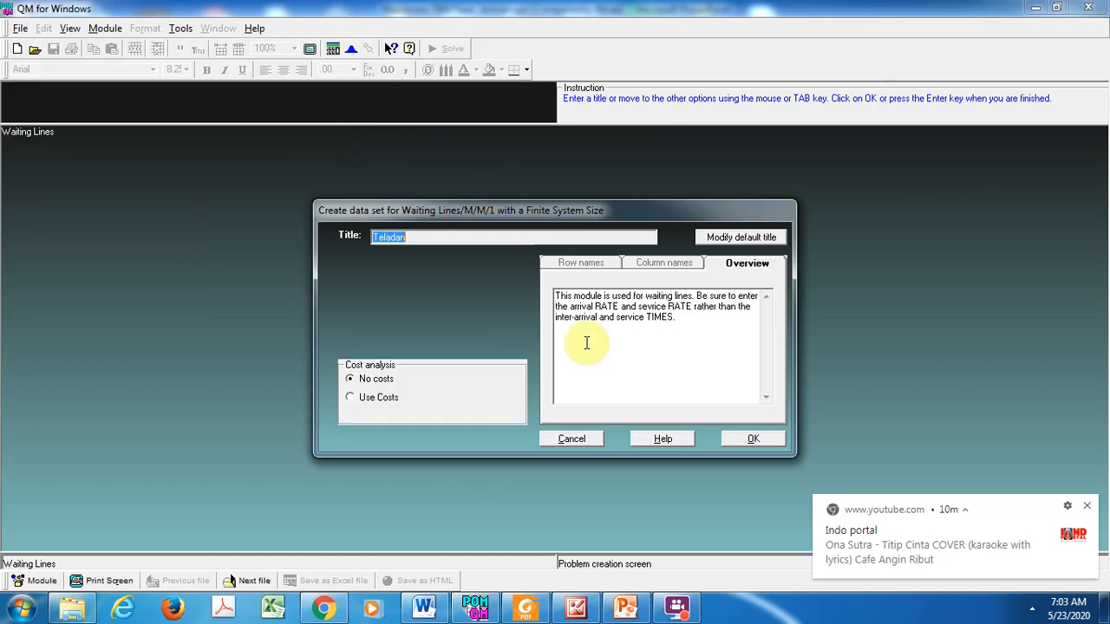
click(747, 441)
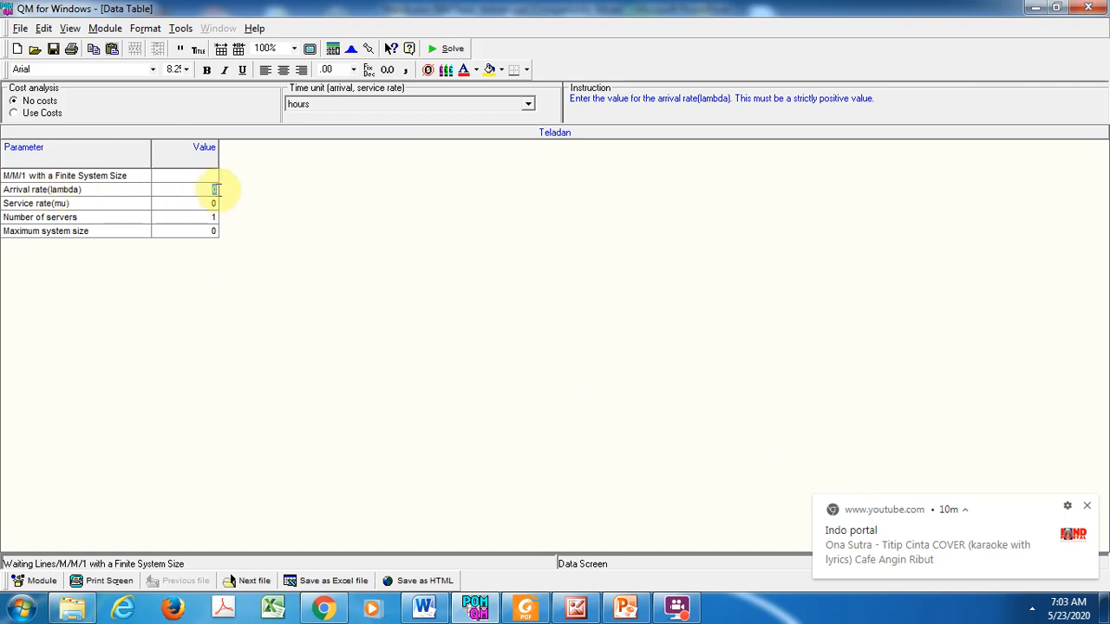
- Enter arrival rate 3, service rate 4 and maximum system size 90, and solve the single-server model
text(3)
key(Return)
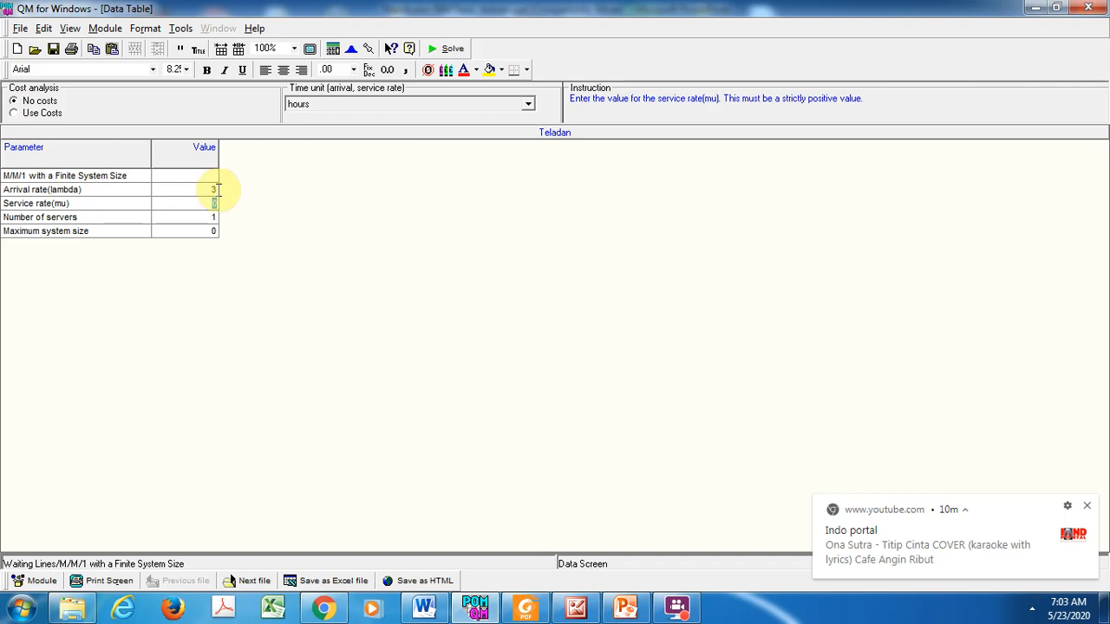
text(4)
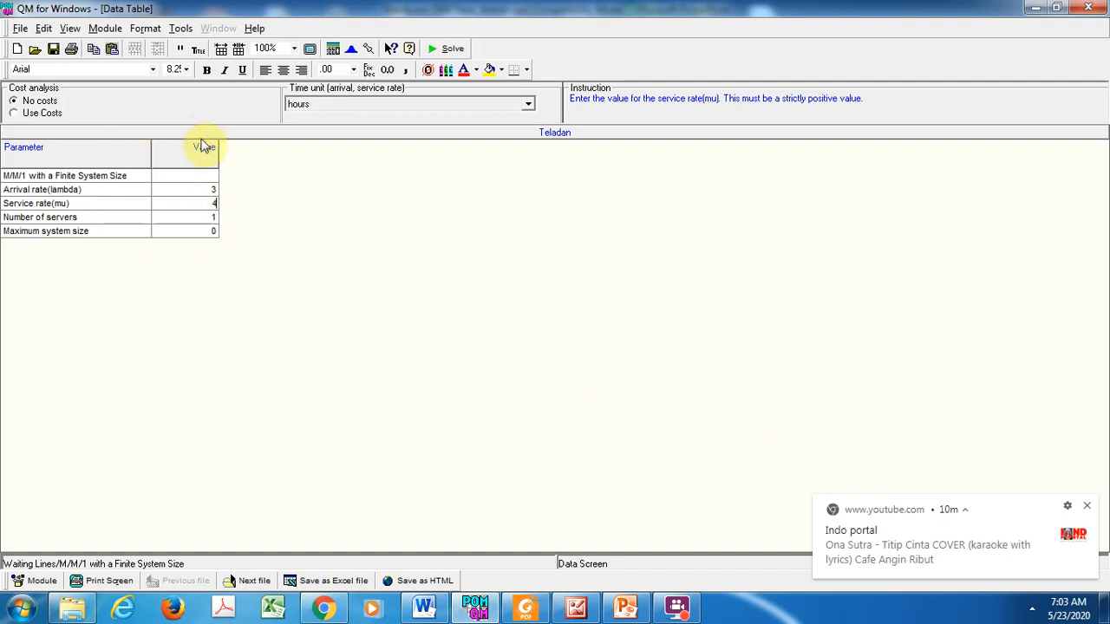
click(209, 231)
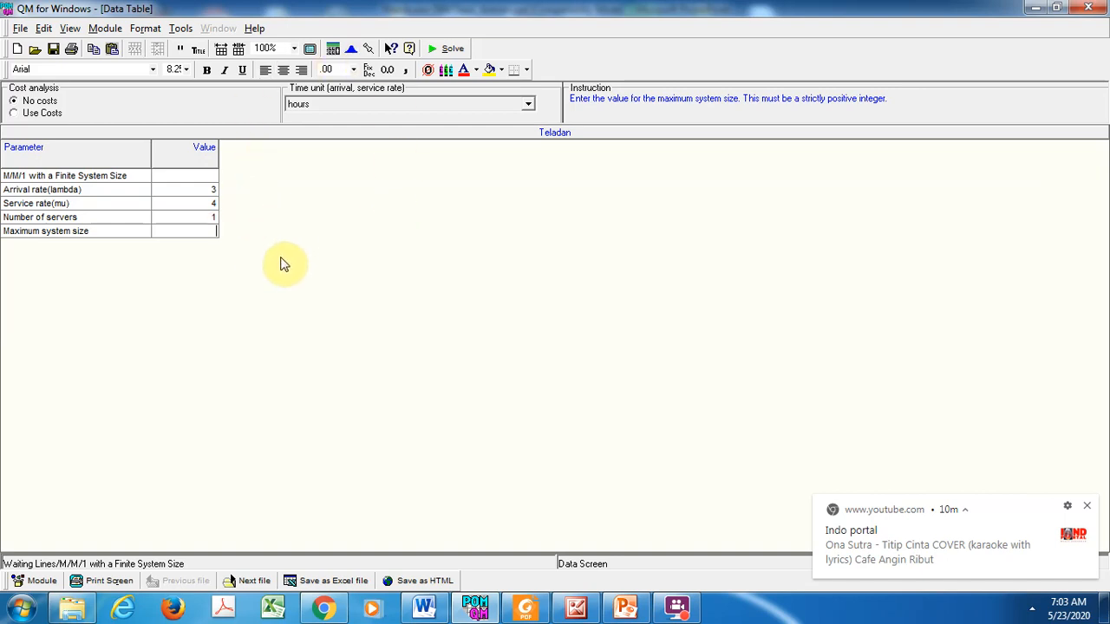
text(90)
click(1086, 506)
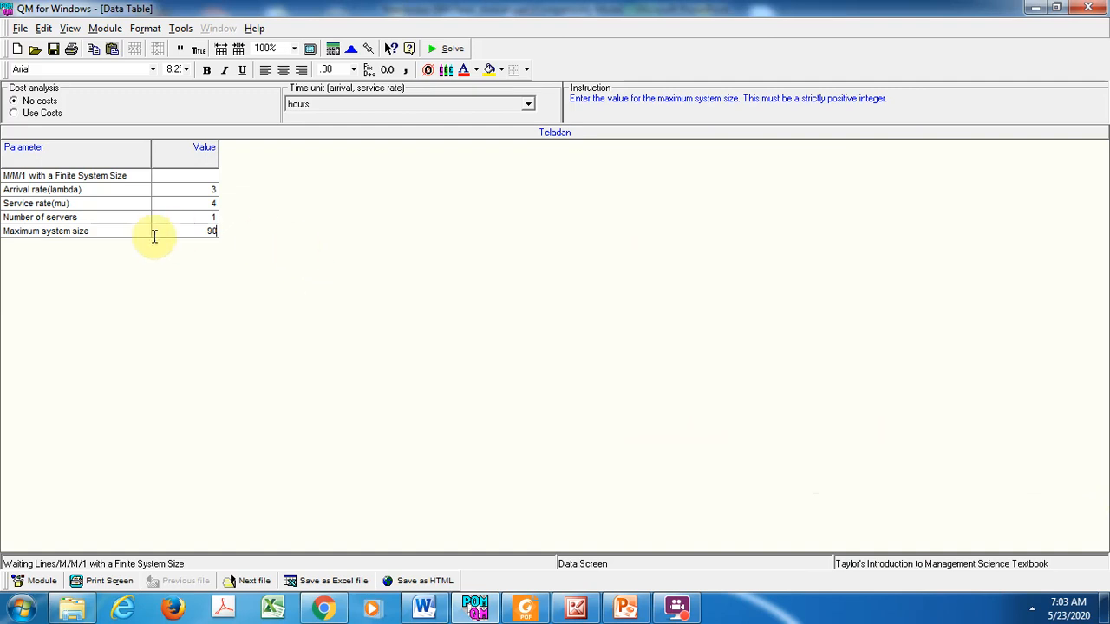
click(452, 49)
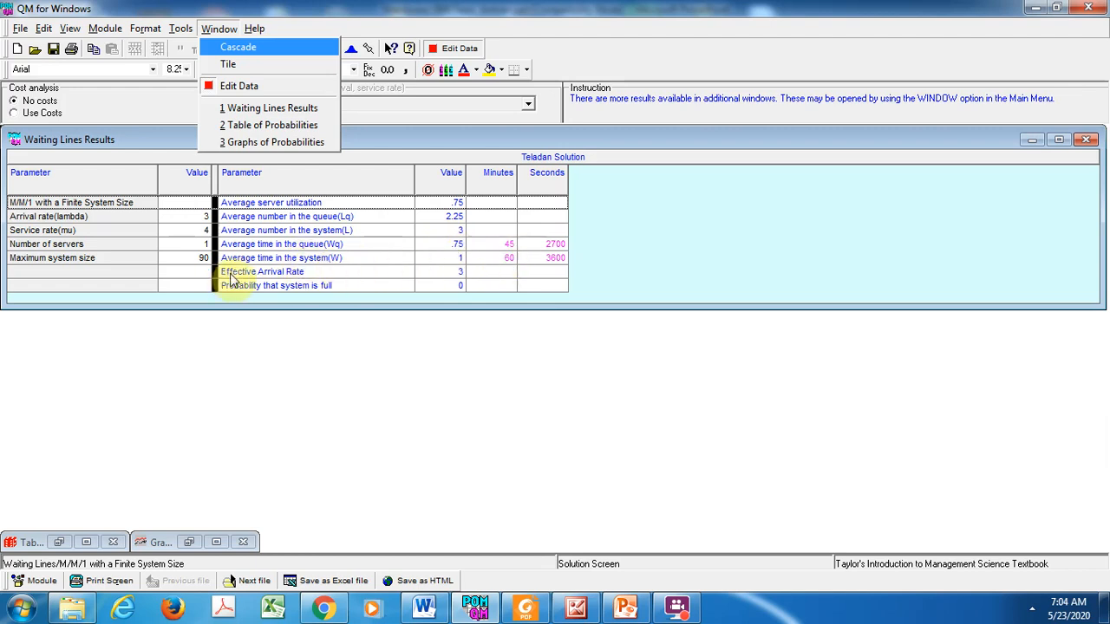
click(322, 273)
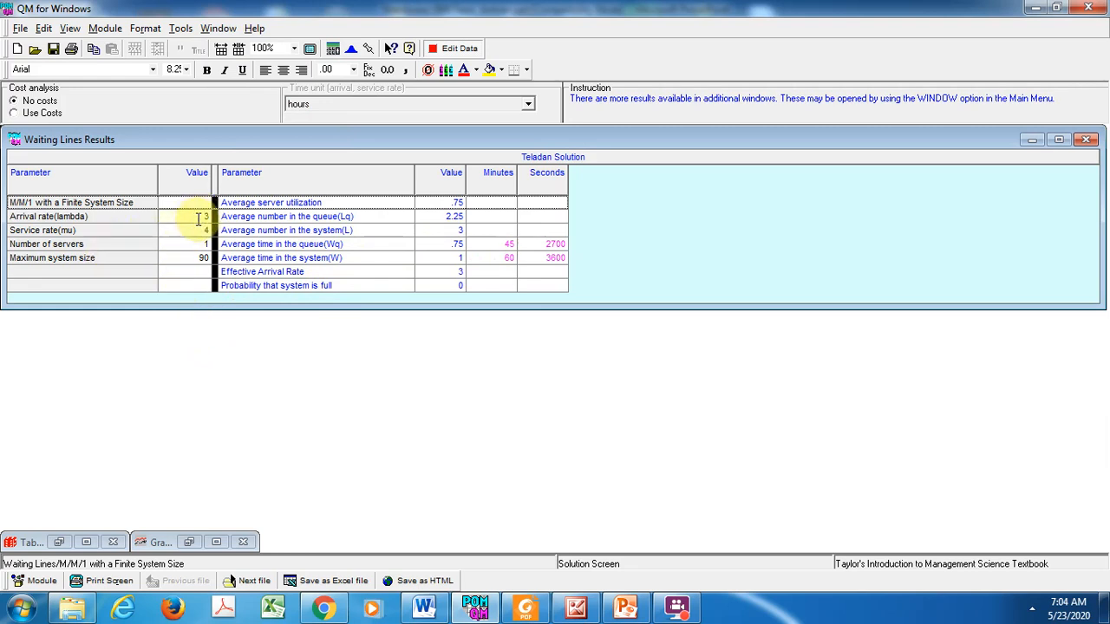
- Return to the data table and create an M/M/s with a Finite System Size data set without saving the current data
click(460, 50)
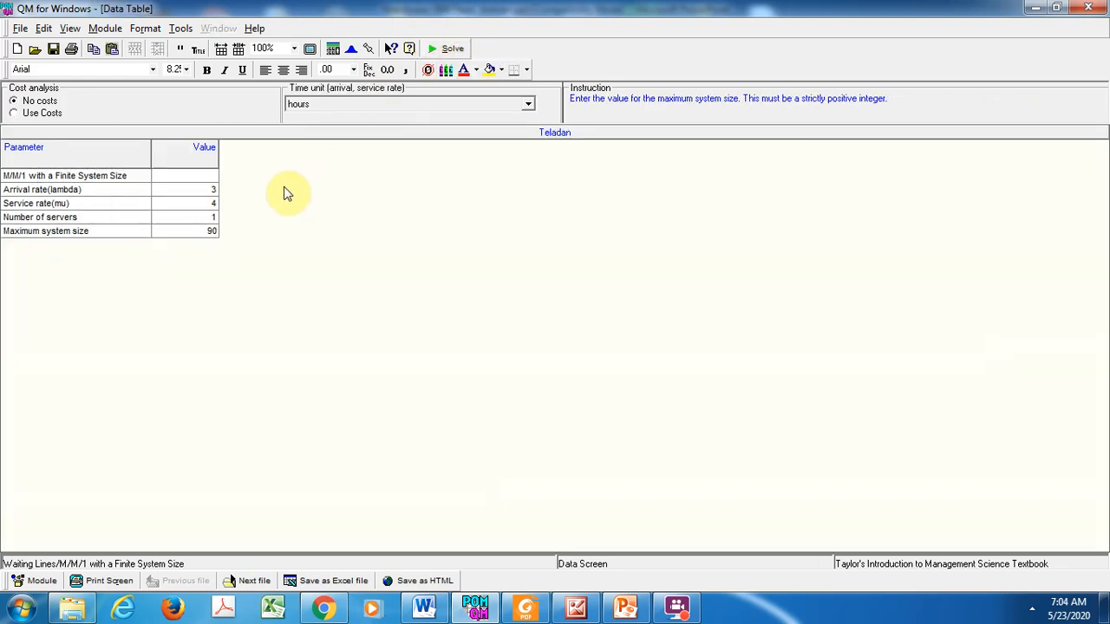
click(209, 190)
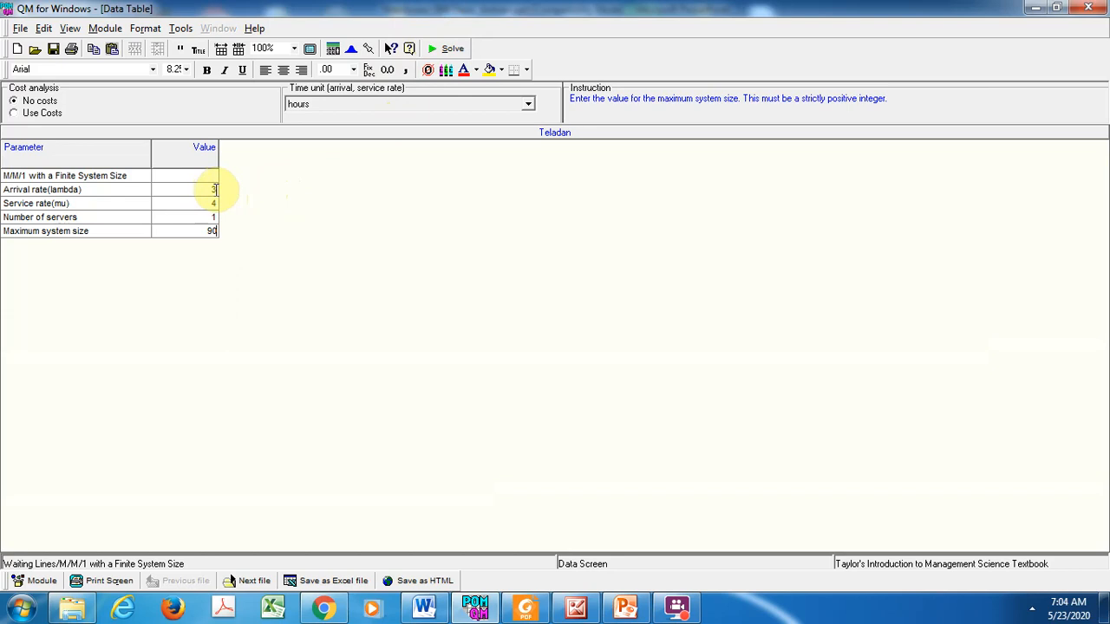
click(214, 189)
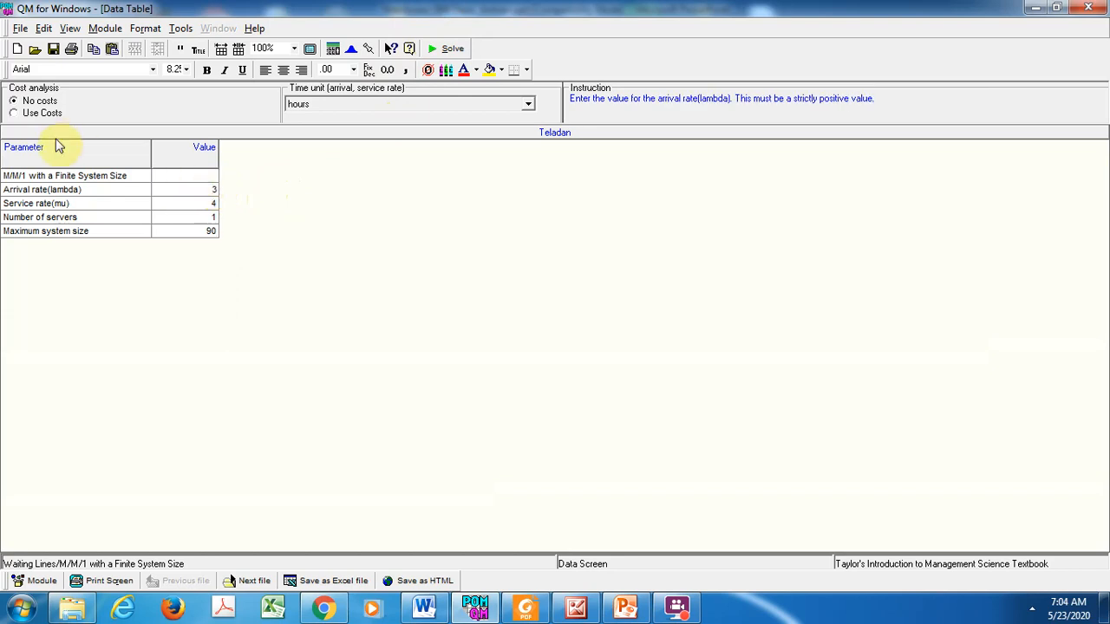
click(19, 27)
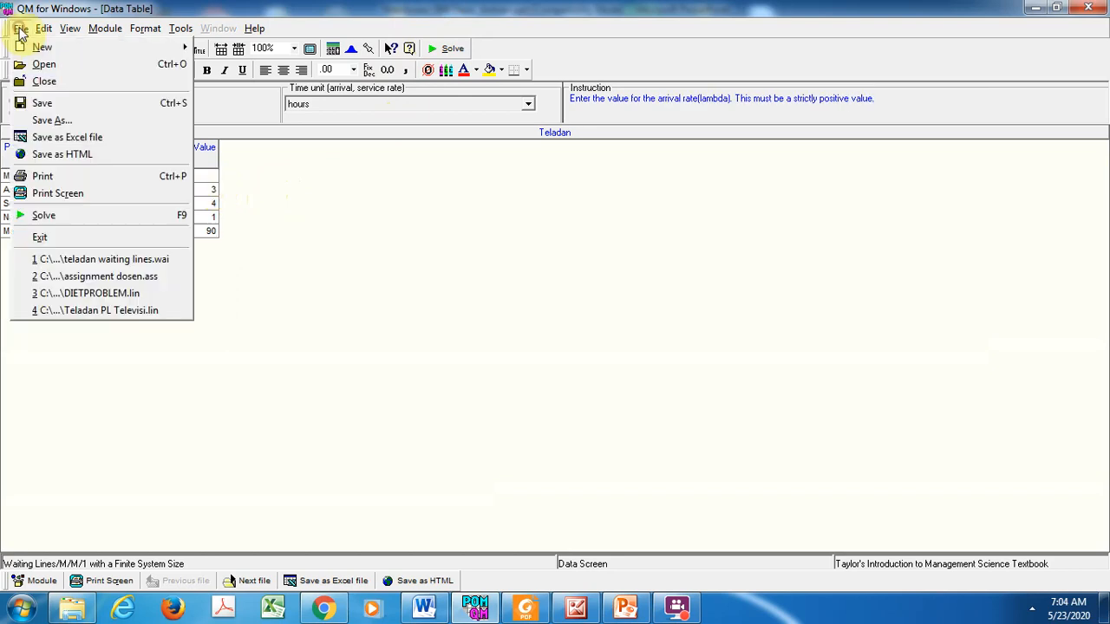
mouse_move(139, 46)
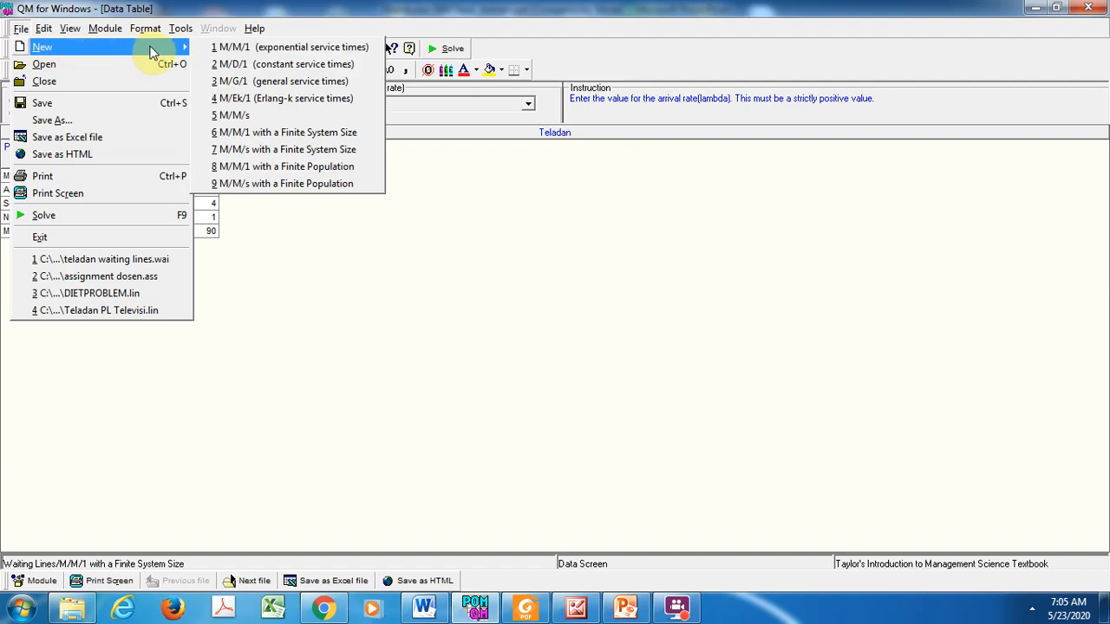
click(285, 150)
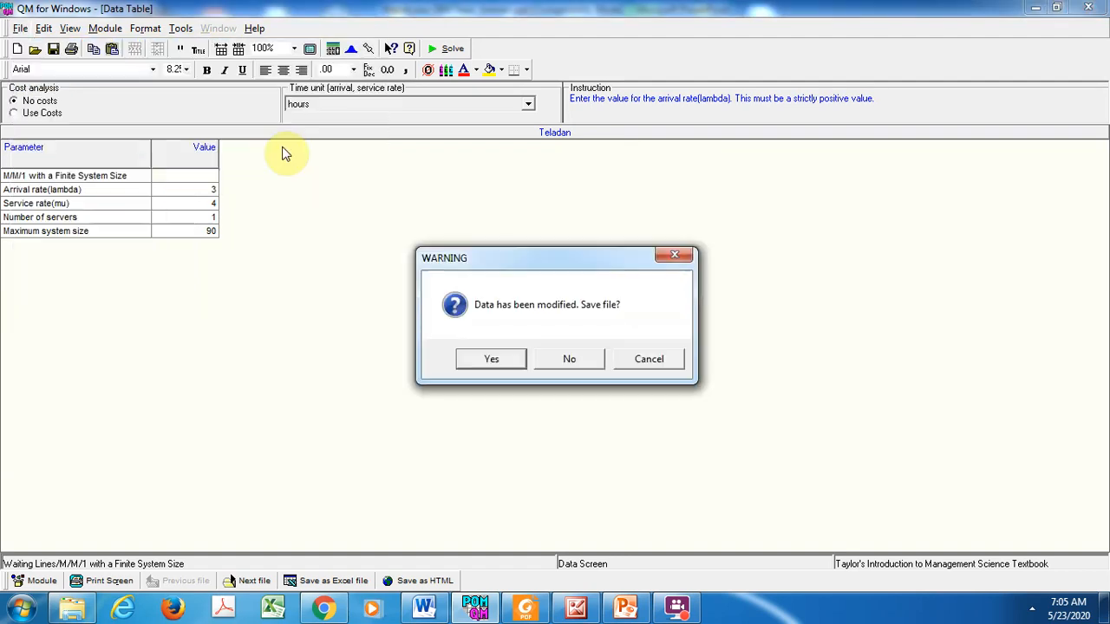
click(567, 359)
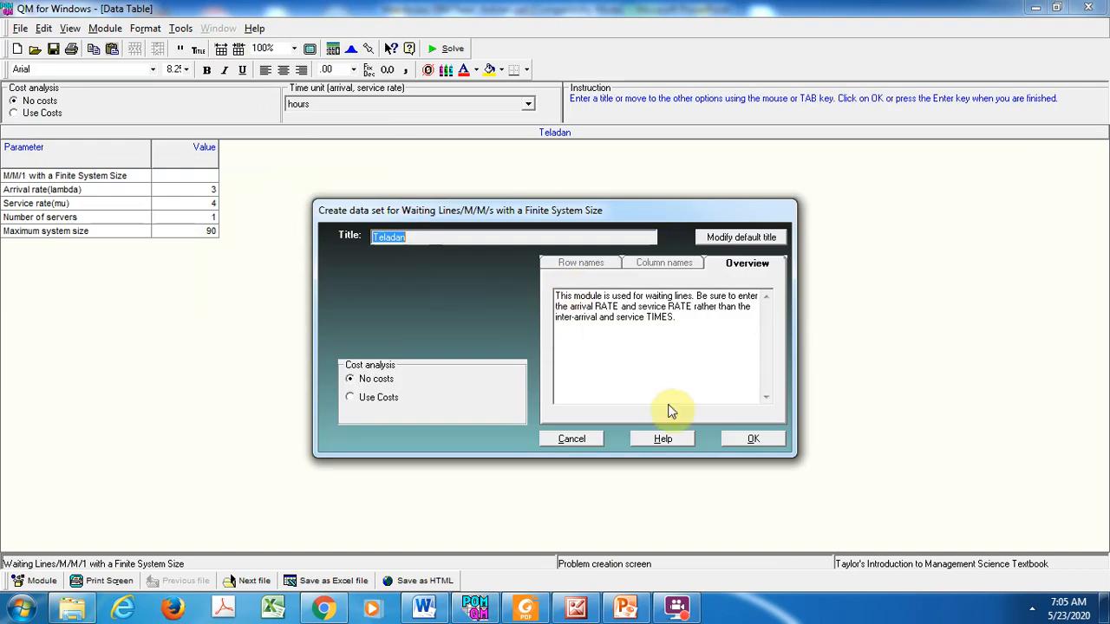
click(747, 440)
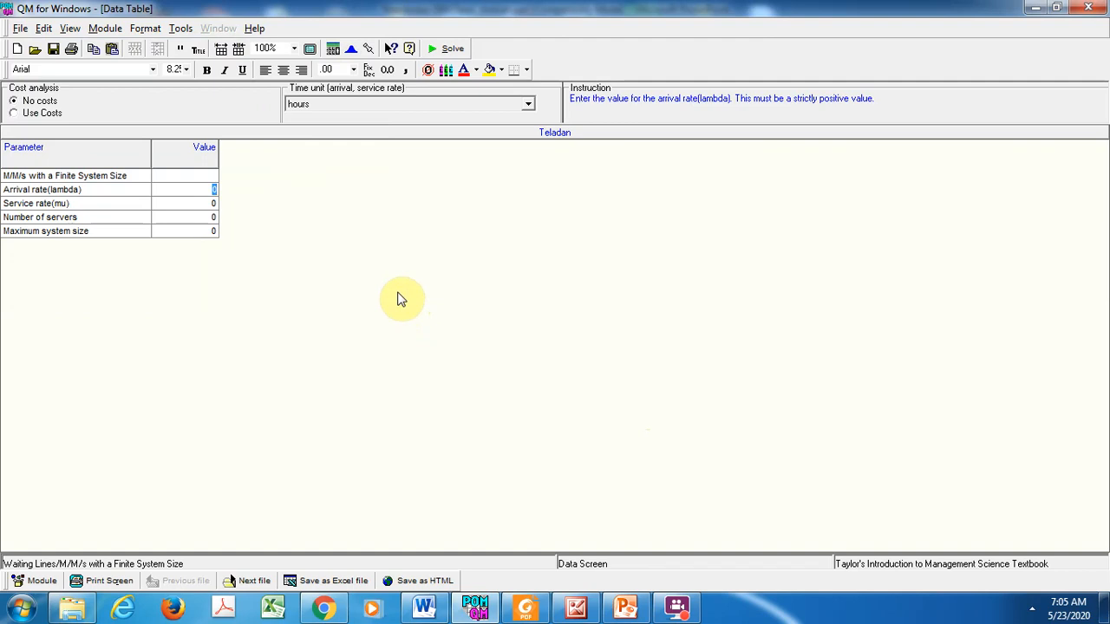
- Enter arrival rate 15, service rate 6, 3 servers and maximum system size 90, and solve the M/M/s model
text(15)
key(Return)
text(6)
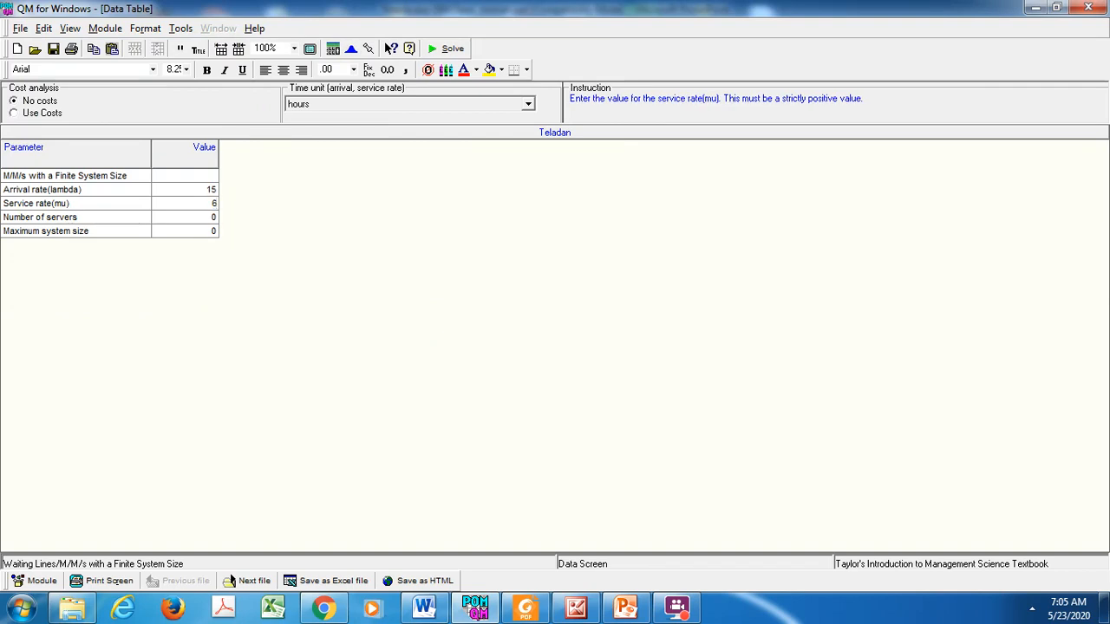
key(Return)
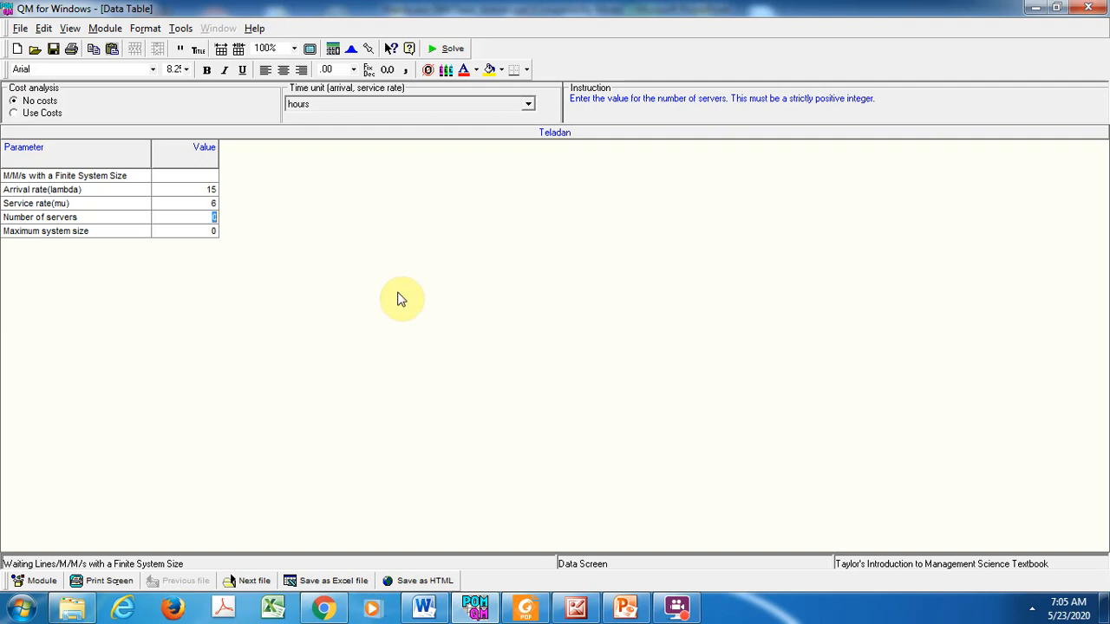
text(3)
key(Return)
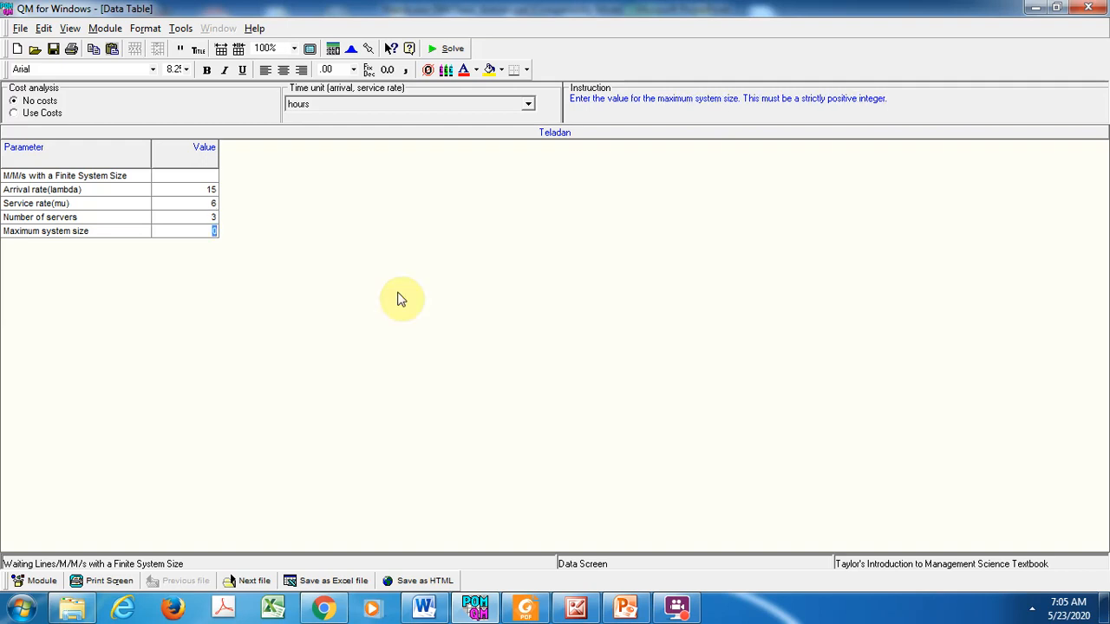
text(90)
click(448, 49)
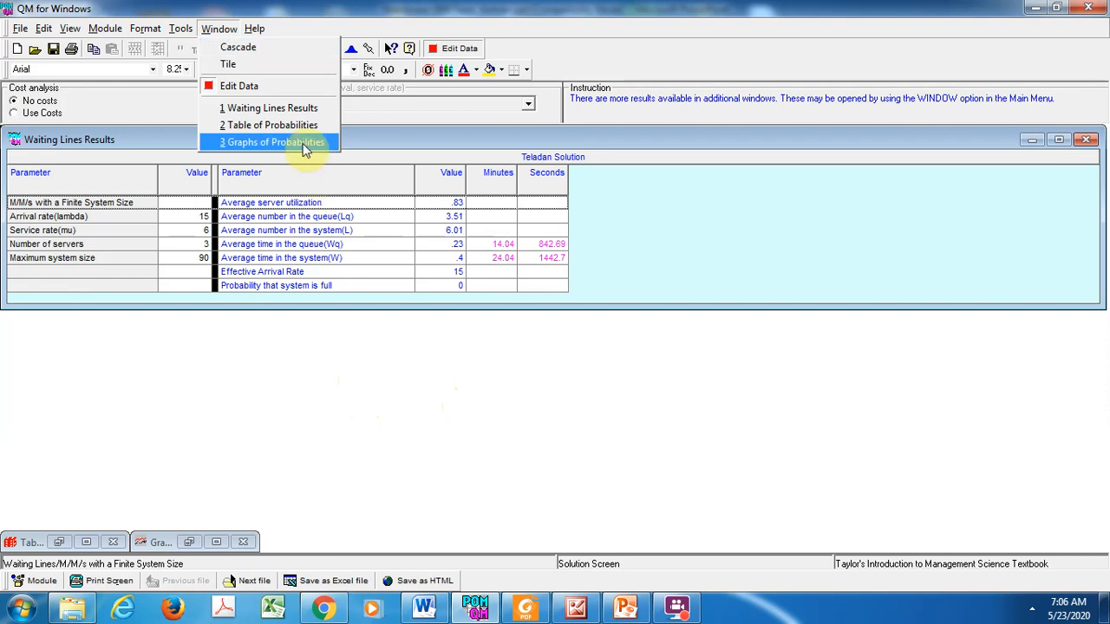
- Edit the data to an arrival rate of 5 and 1 server, and solve the model again
click(253, 86)
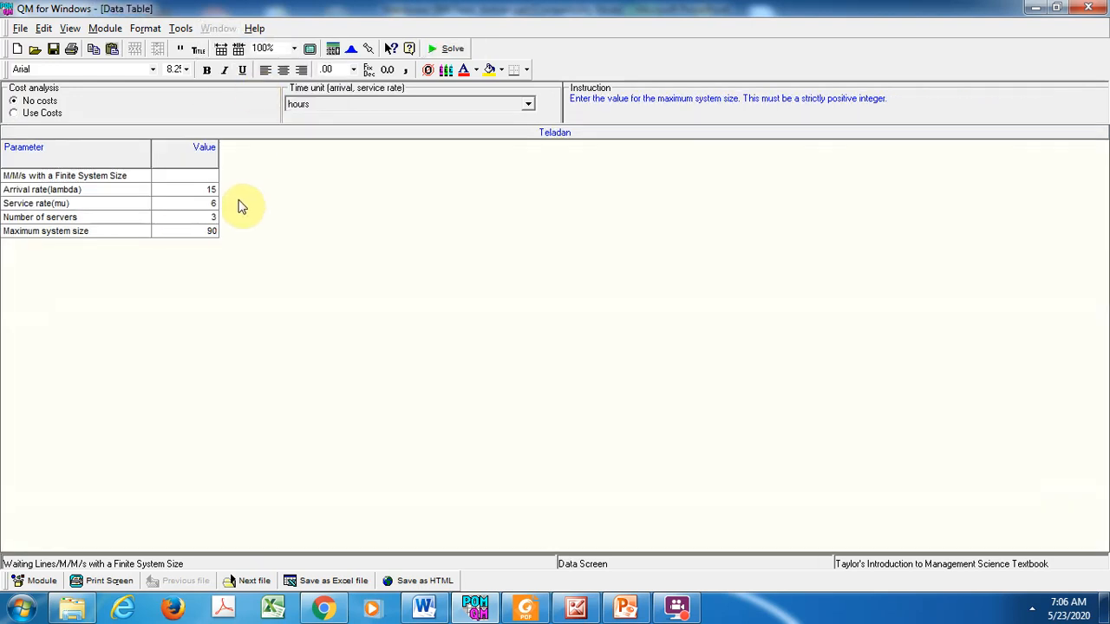
click(216, 189)
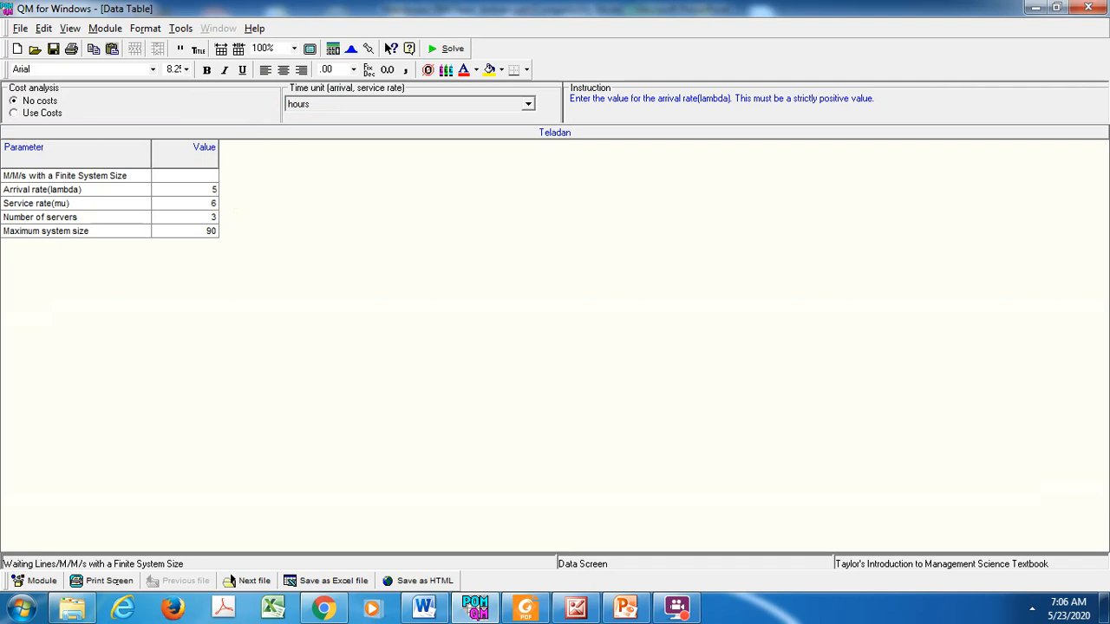
click(214, 217)
text(1)
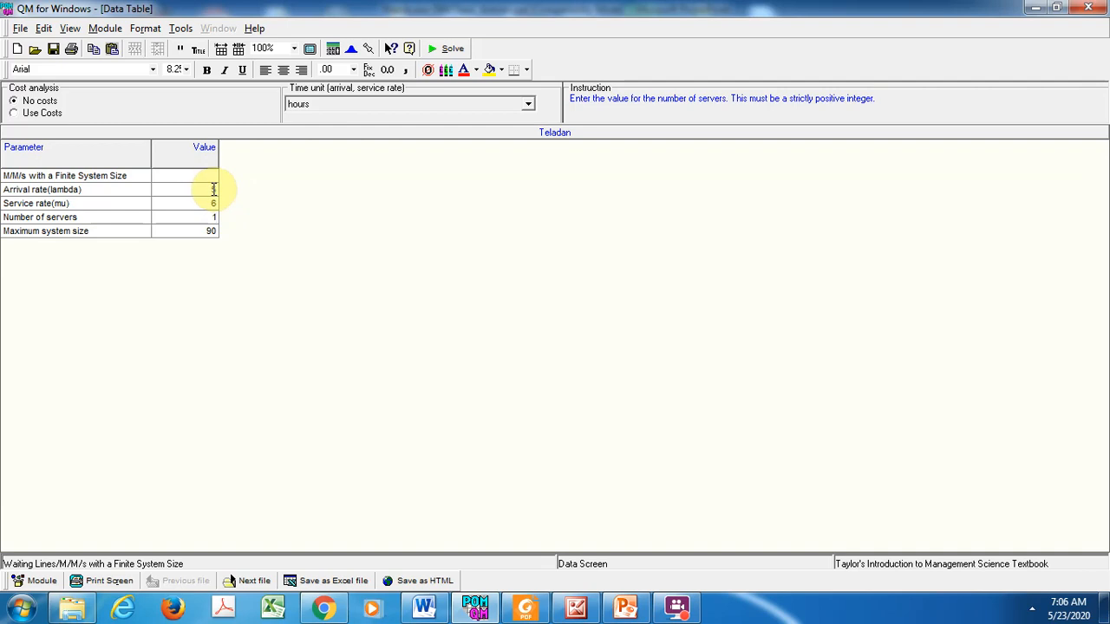
click(444, 52)
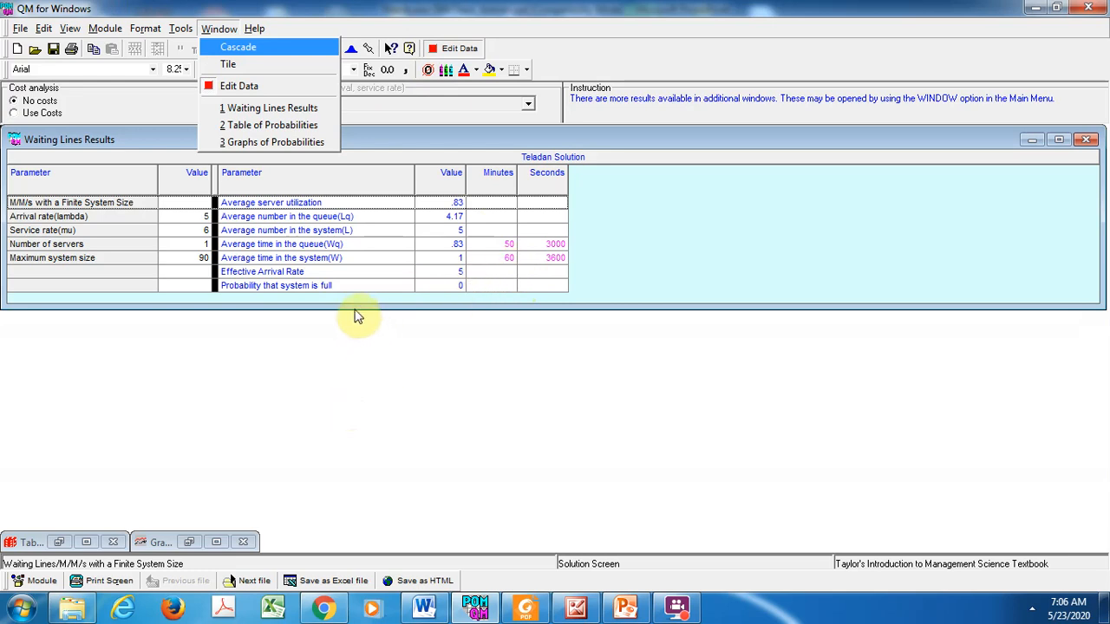
click(313, 373)
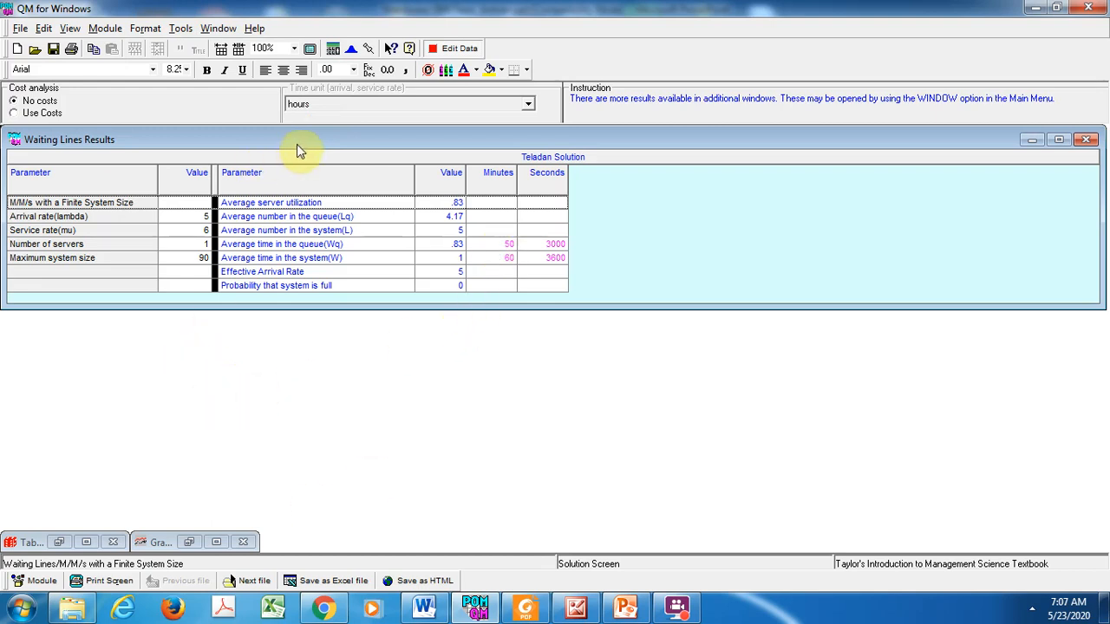
click(341, 104)
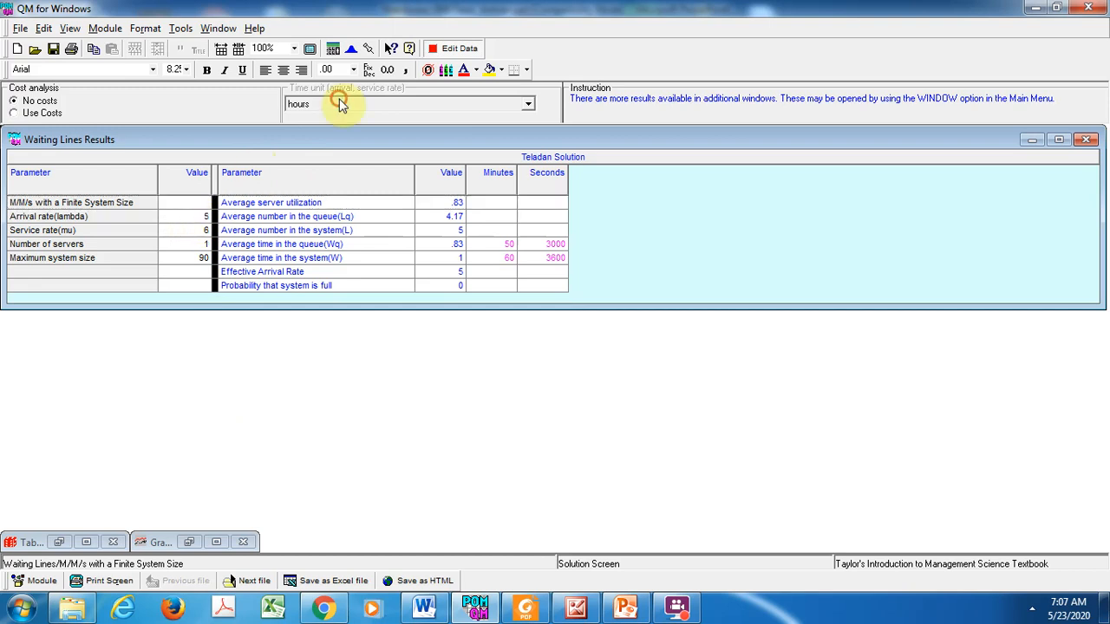
- Set the arrival rate to 15 and the number of servers to 4, and re-solve the M/M/s model
click(447, 49)
click(211, 189)
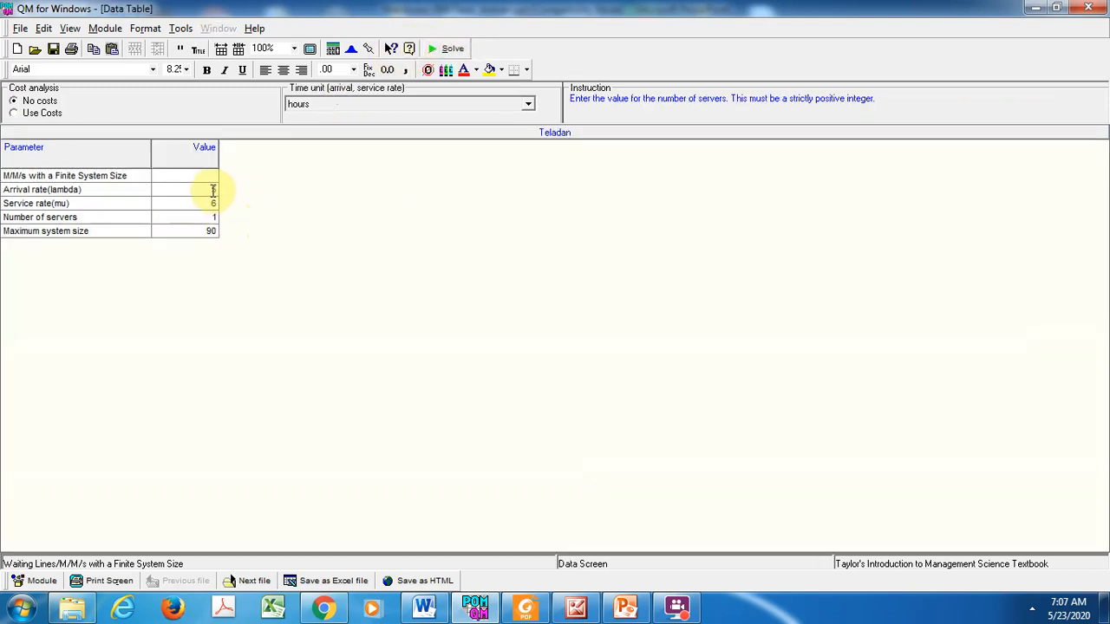
text(15)
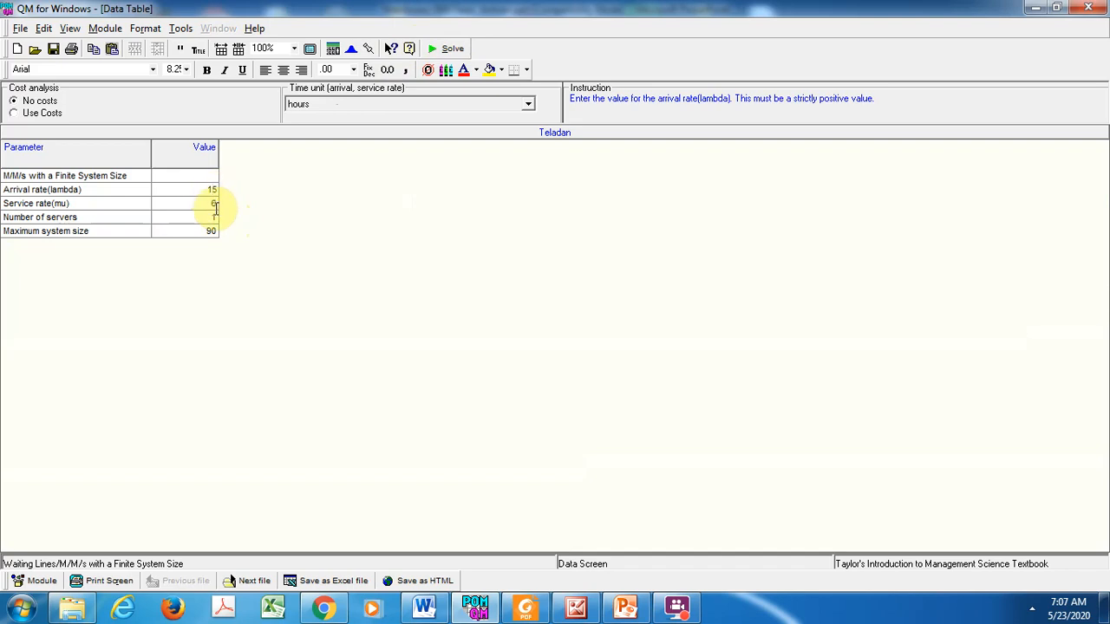
click(213, 217)
text(5)
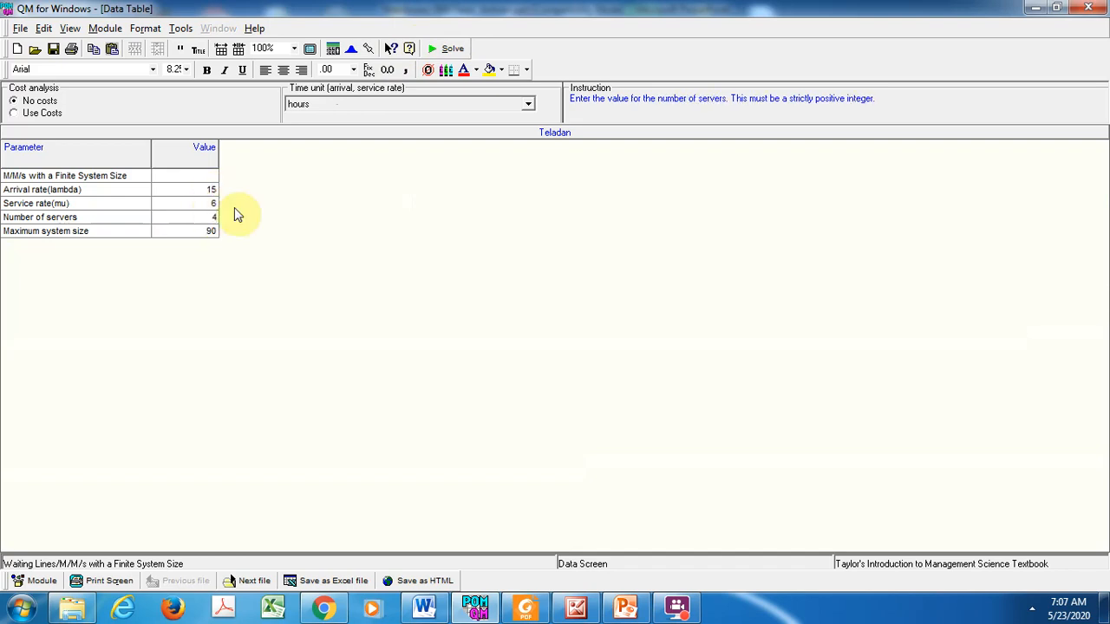
click(452, 48)
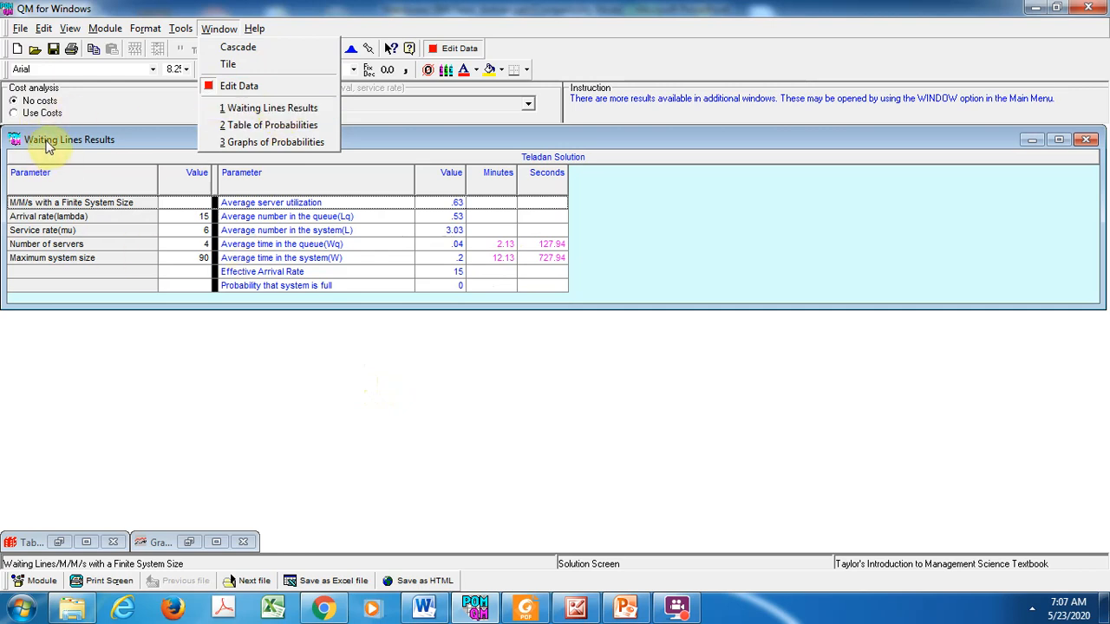
- Display the Table of Probabilities, narrow its window to fit the columns, and place it beside the results values
click(270, 128)
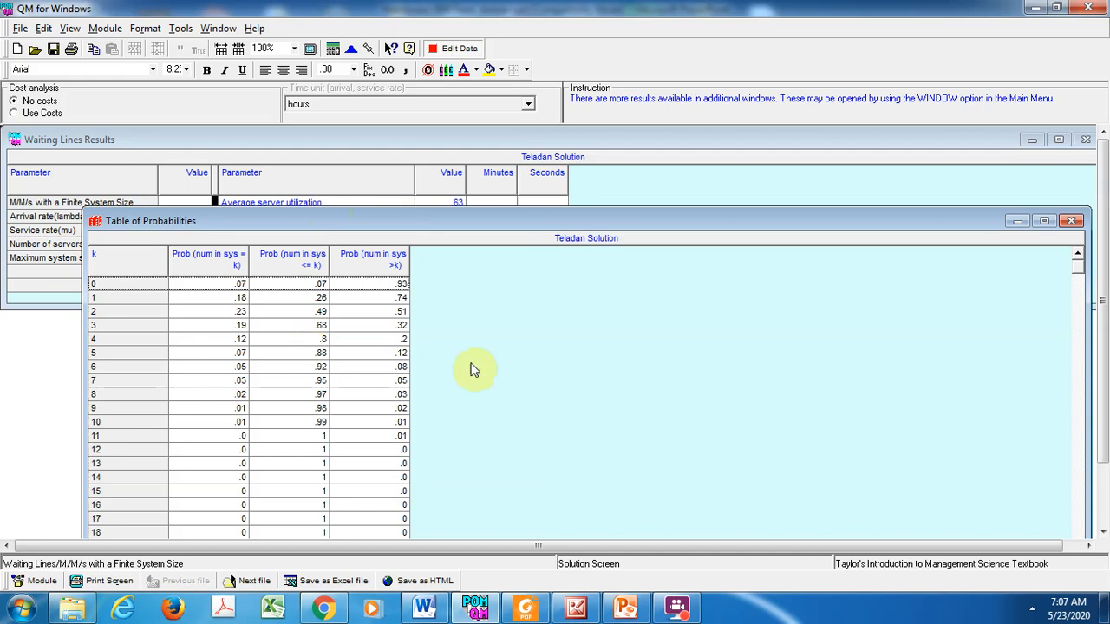
drag(1088, 293, 432, 356)
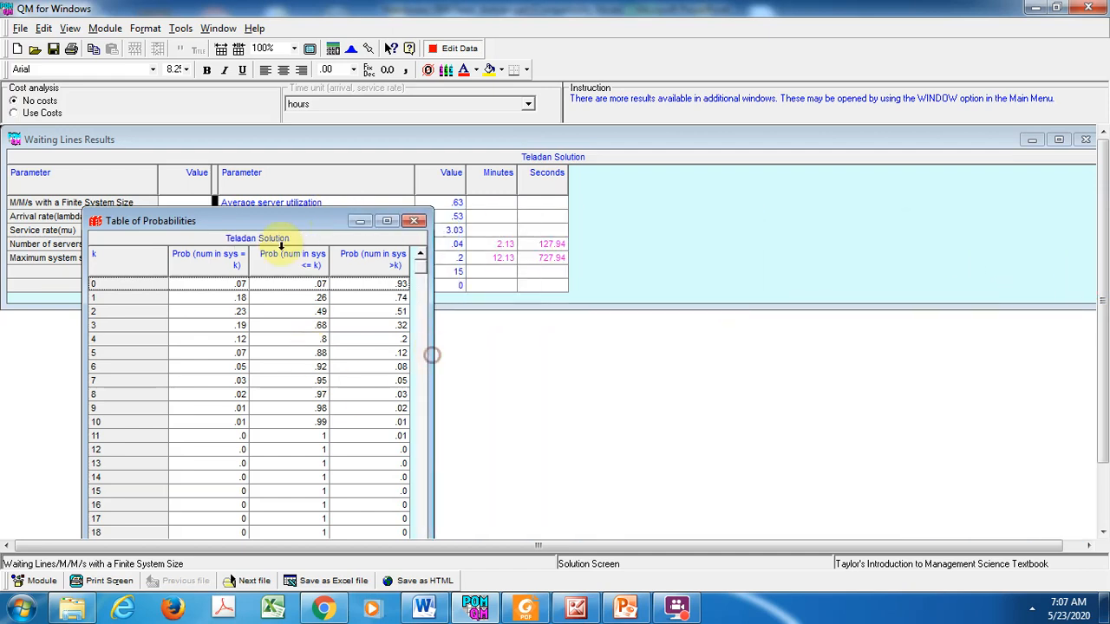
drag(263, 218, 771, 178)
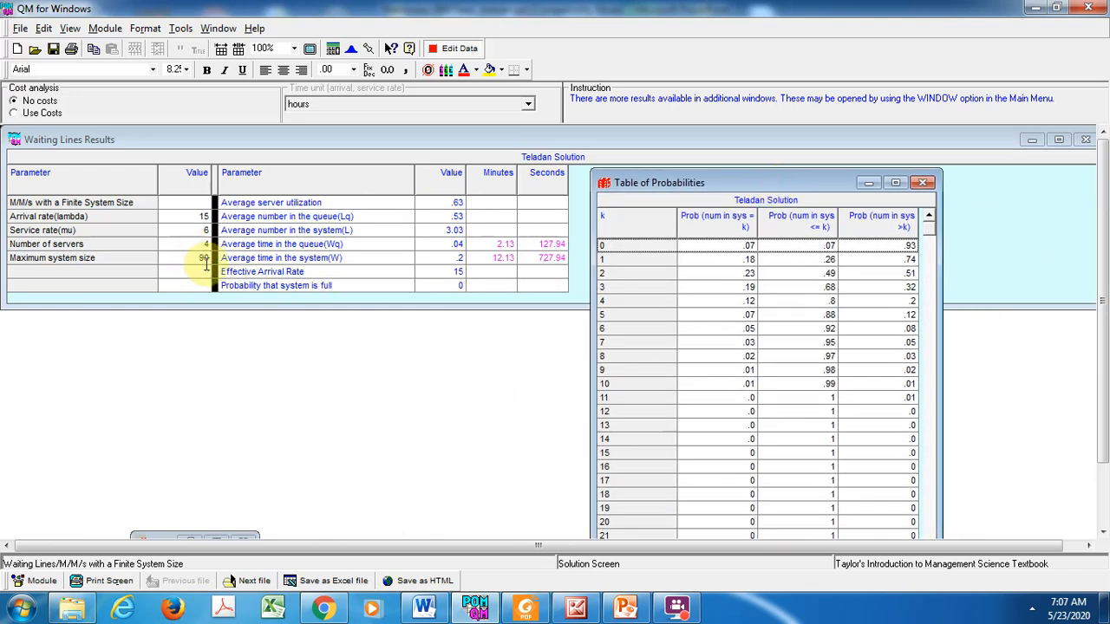